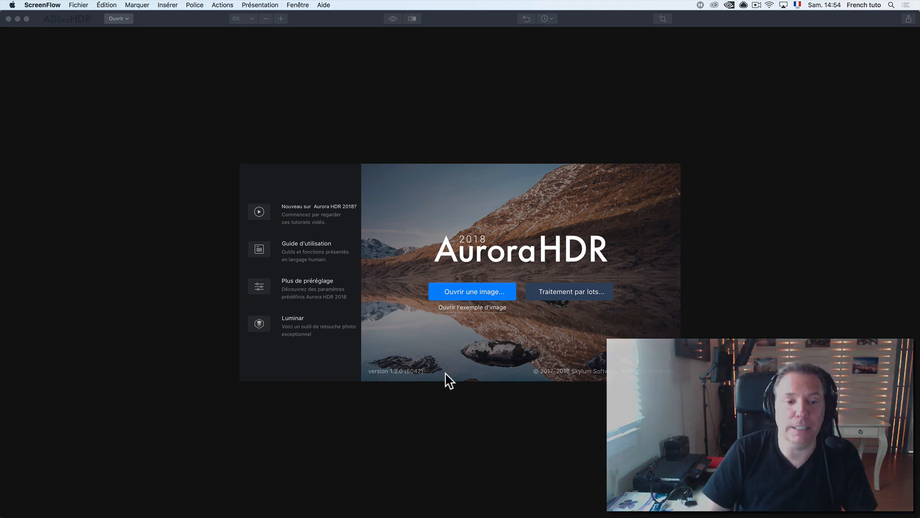
- Open LA Defense.cr2 from the AURORA MASTERCLASS folder and create the HDR image with chromatic aberration removal (Suppression aberration chromatique) enabled
click(462, 288)
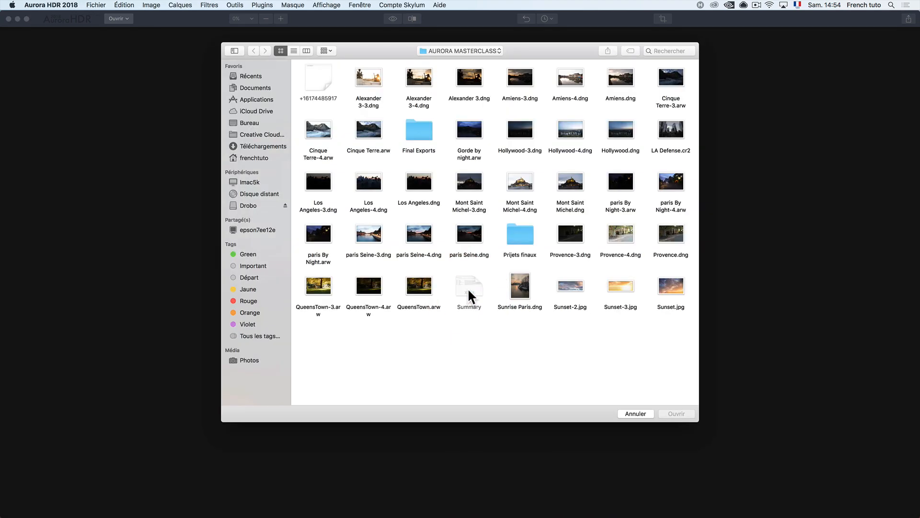
click(670, 135)
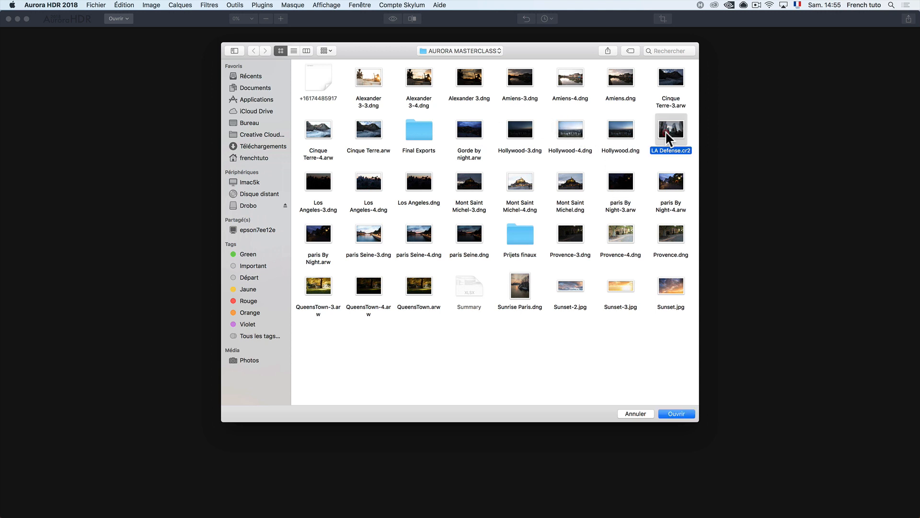
click(676, 414)
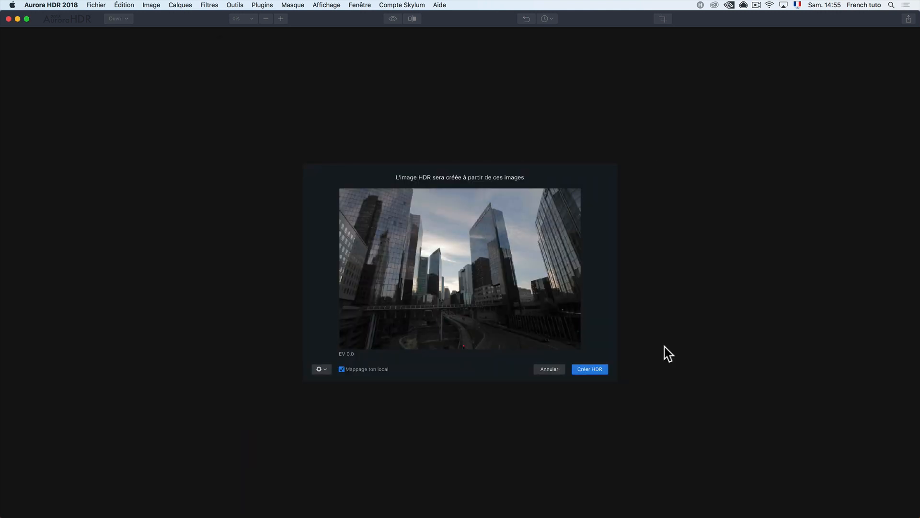
click(326, 371)
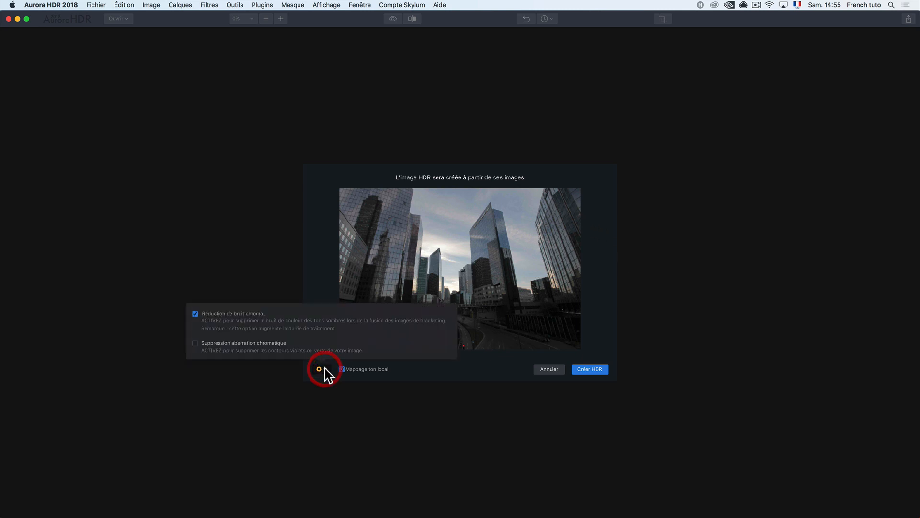
click(255, 344)
click(597, 369)
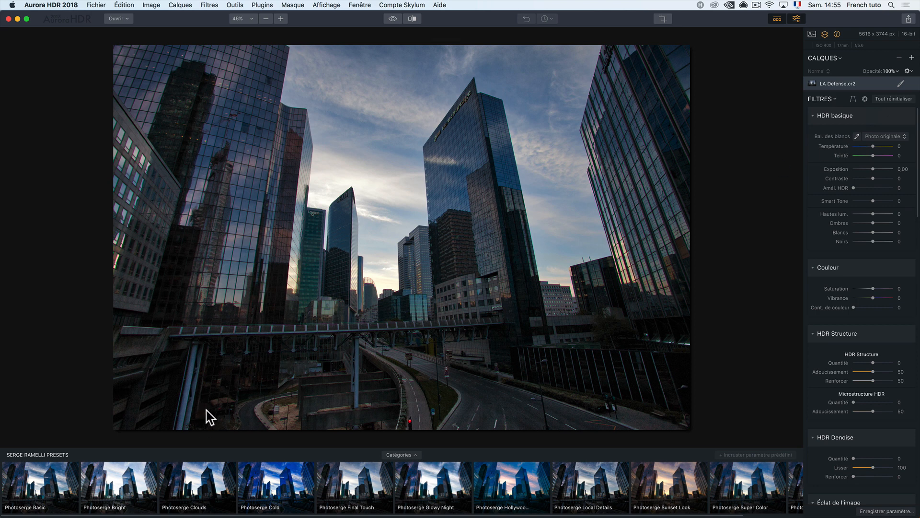
- Try the Photoserge Basic preset on the photo and reset all filters
click(50, 489)
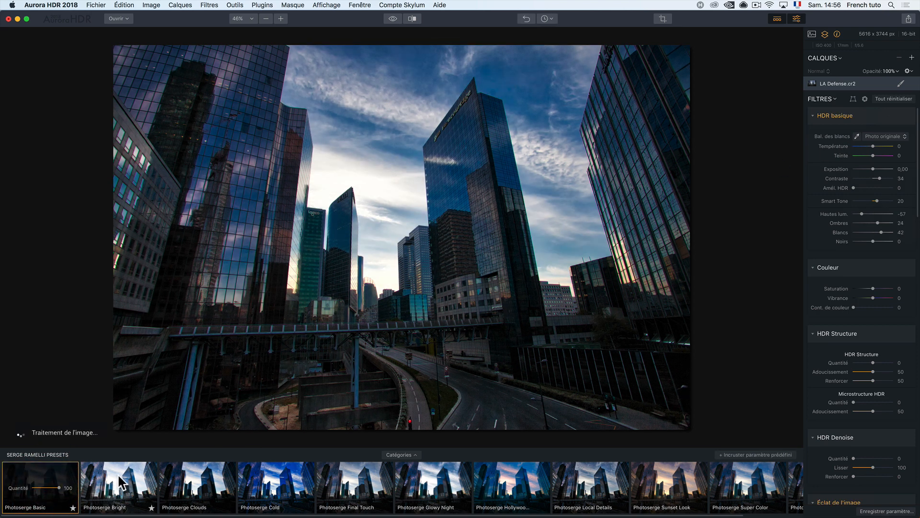
click(898, 100)
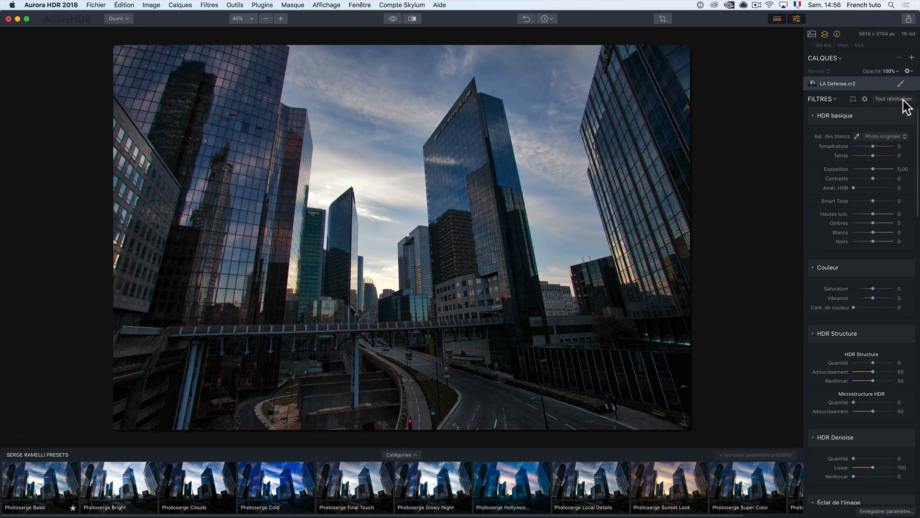
- In HDR basique, set Ombres to 46, Hautes lum. to -40, Noirs to -22 and Blancs to 22, and compare with the original
click(883, 223)
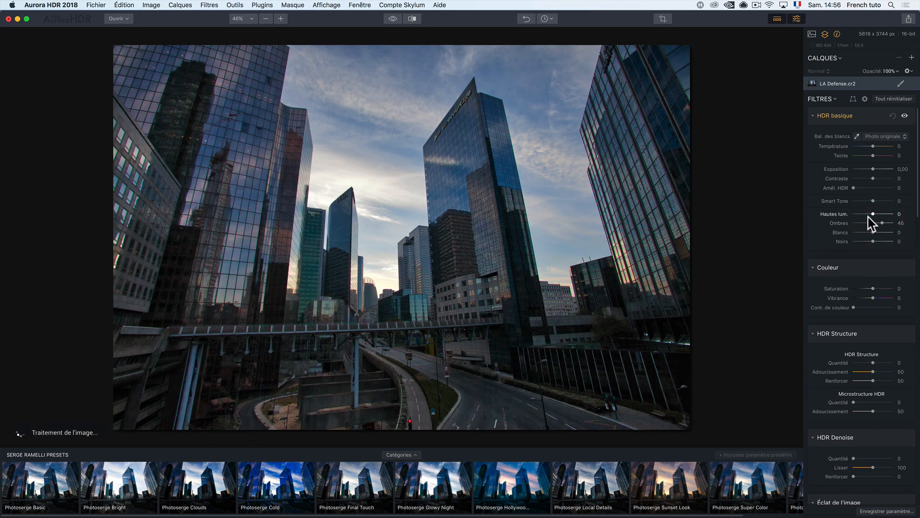
click(865, 214)
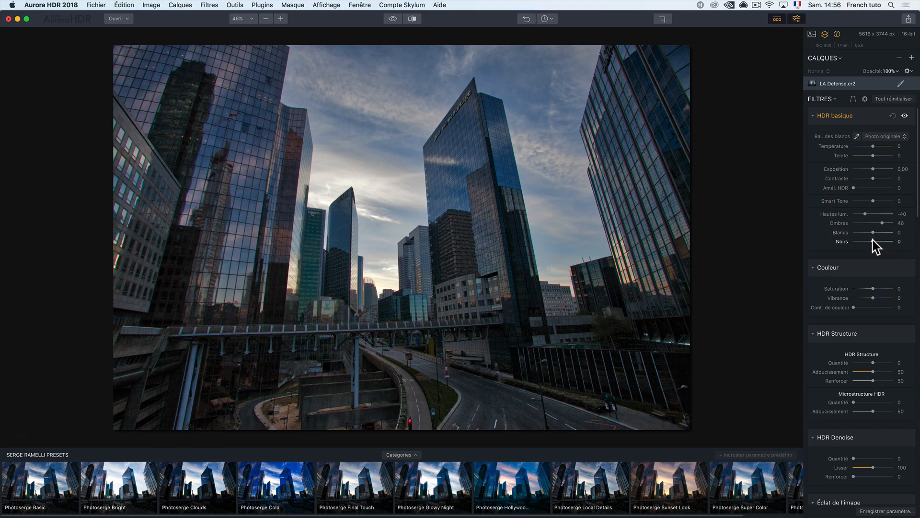
drag(872, 241, 877, 233)
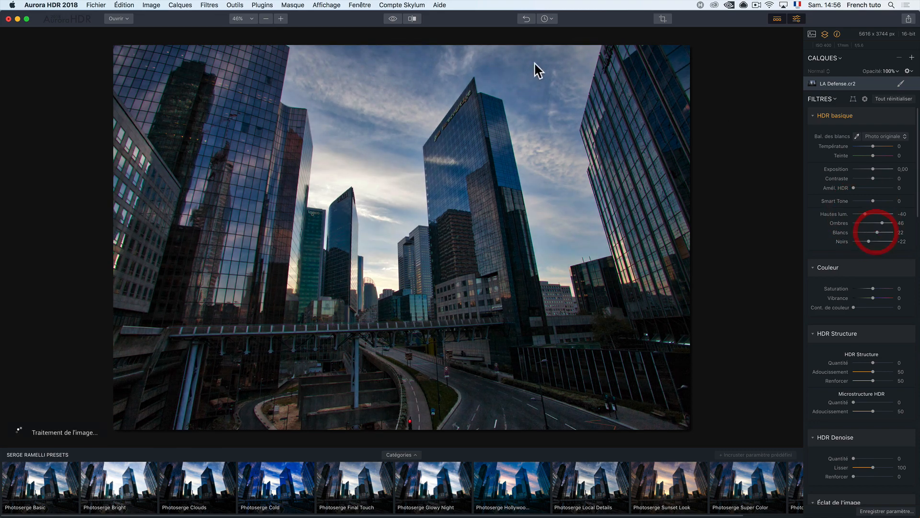
click(400, 18)
click(400, 19)
- Straighten the buildings with the Transformer tool, setting Pivoter to 25 and Vertical to -53
click(854, 99)
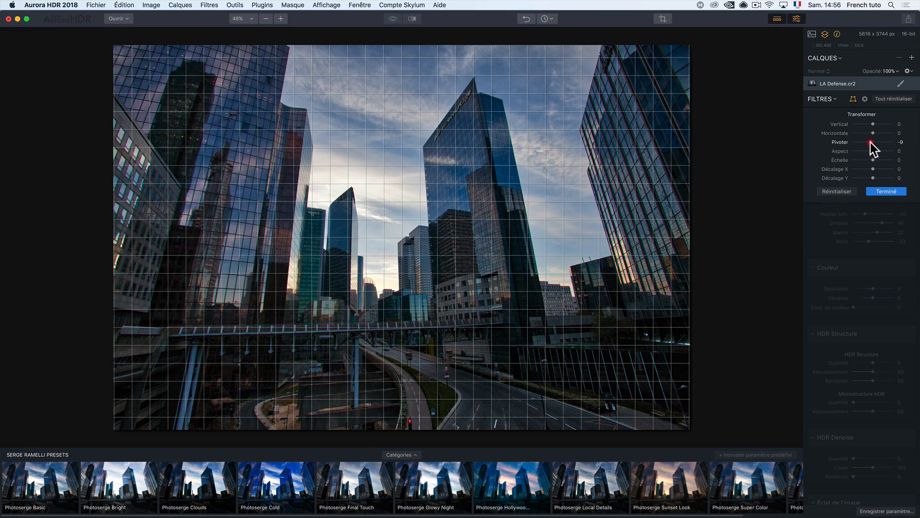
drag(871, 142, 873, 142)
drag(873, 143, 878, 143)
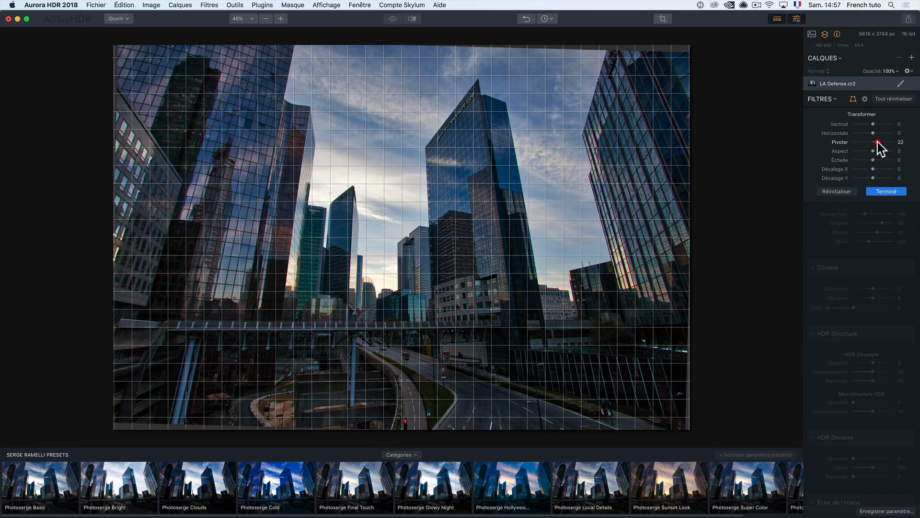
drag(877, 142, 863, 125)
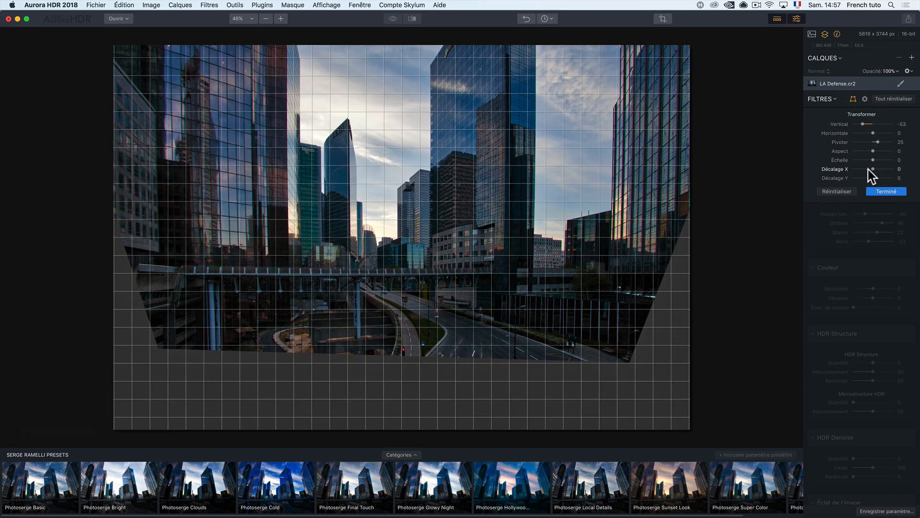
- Set Décalage X to -4, Décalage Y to -48, Aspect to -6, Échelle to -47, Vertical to -47 and Pivoter to 22, and apply the transform
drag(874, 169, 864, 178)
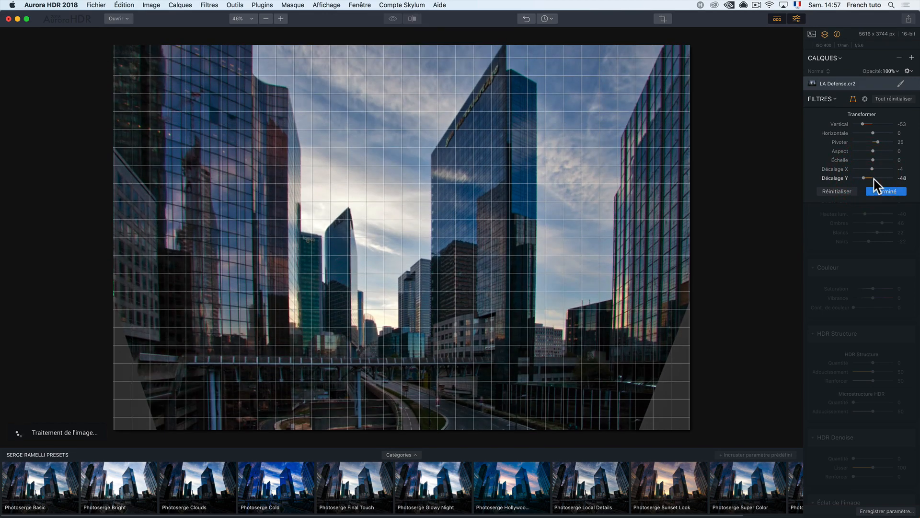
drag(873, 151, 872, 151)
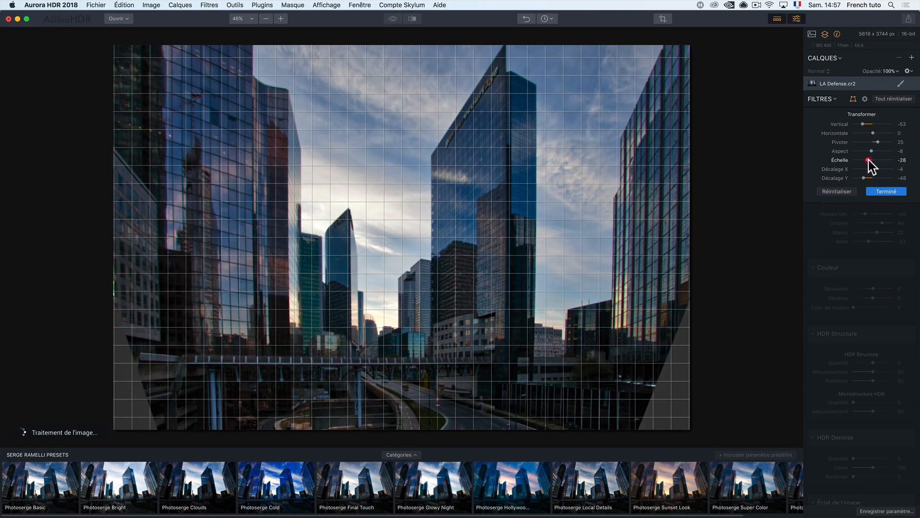
drag(866, 160, 865, 161)
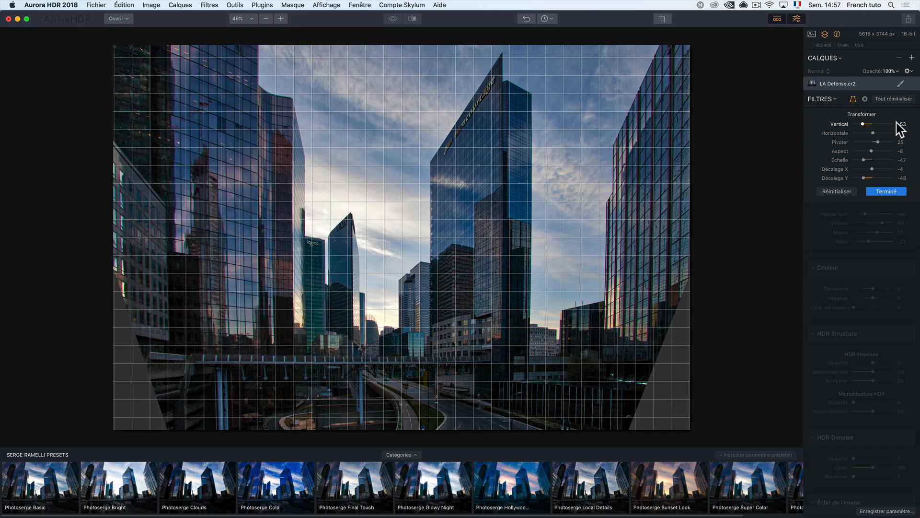
drag(862, 124, 877, 142)
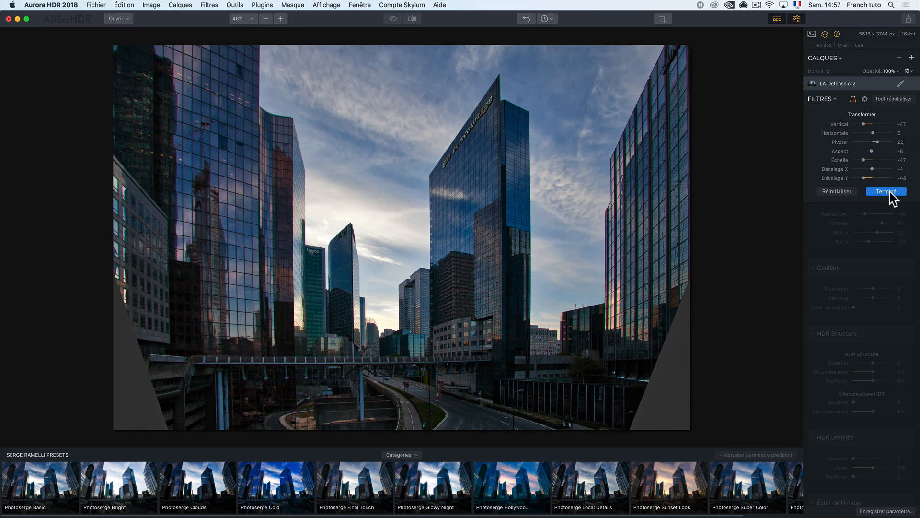
click(889, 191)
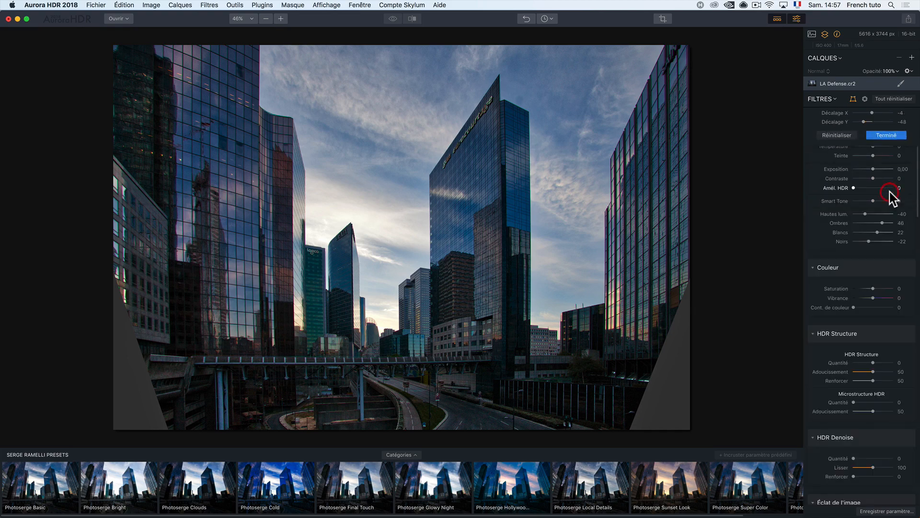
- In the lens correction settings, set Distorsion to 39 and chromatic aberration removal to 59, judging the building edges at 100% zoom
click(865, 100)
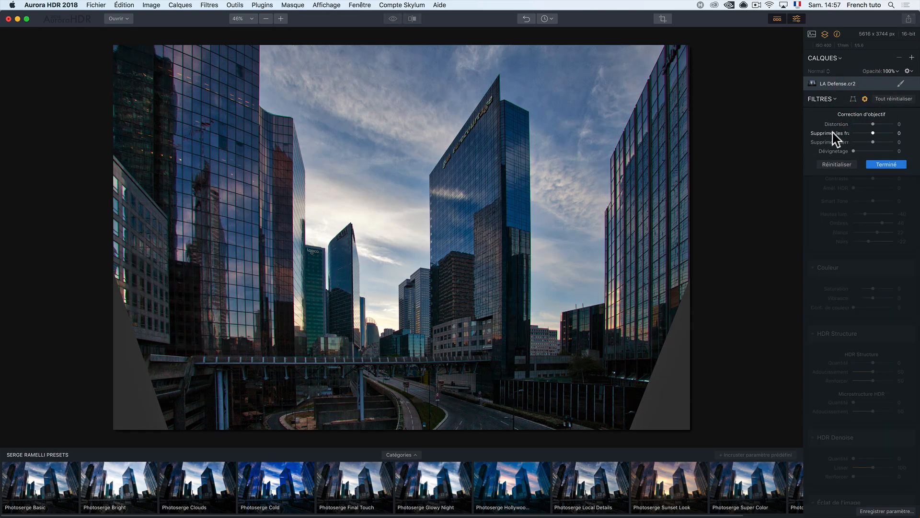
drag(872, 123, 882, 123)
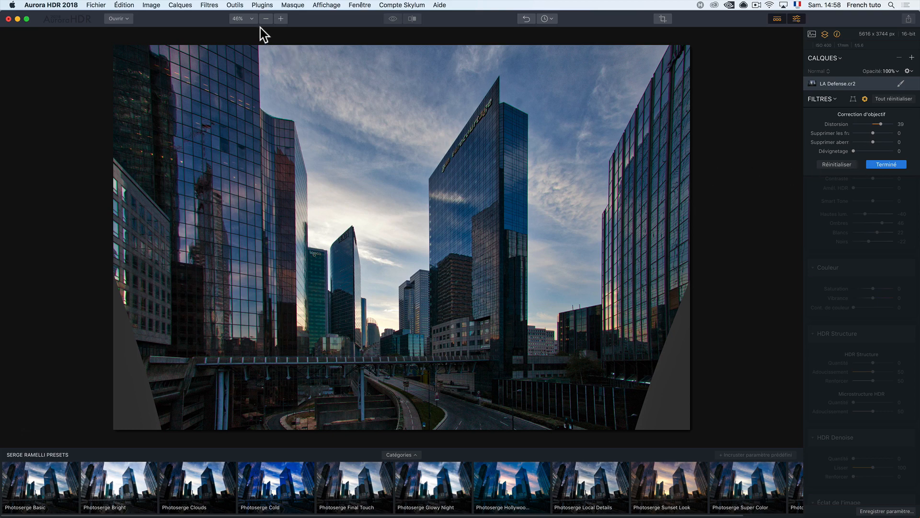
click(251, 19)
click(263, 61)
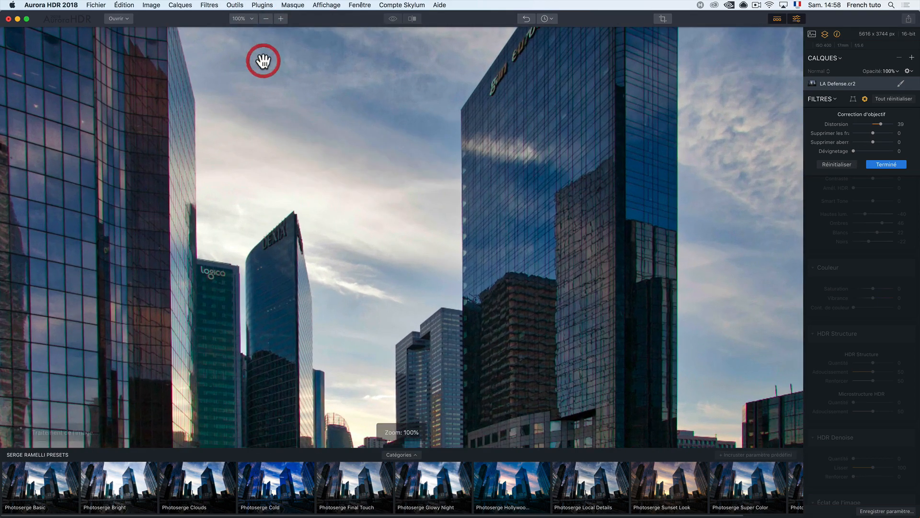
drag(359, 214, 602, 238)
drag(528, 176, 520, 258)
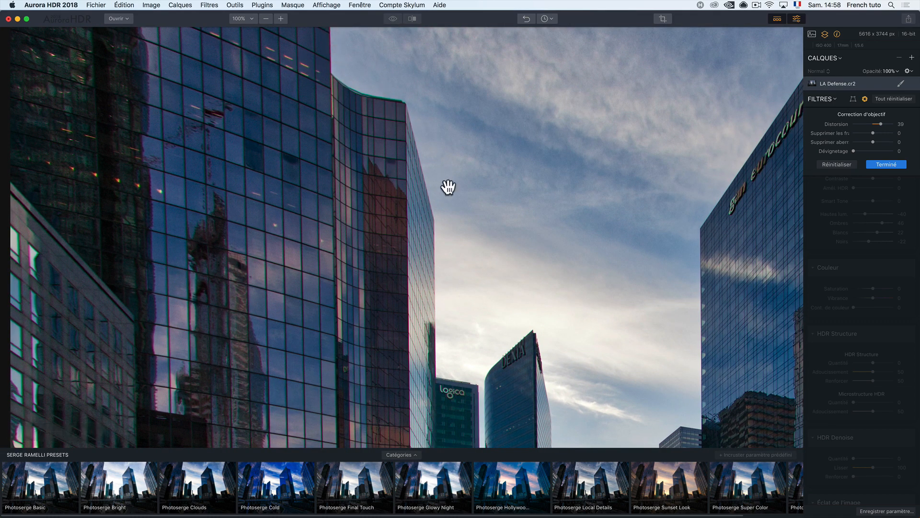
drag(873, 142, 905, 143)
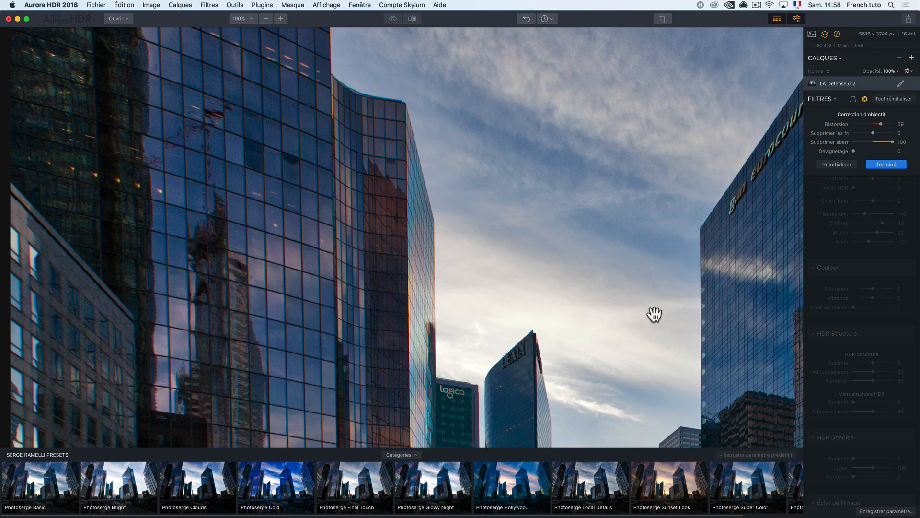
drag(873, 143, 886, 146)
click(235, 19)
click(243, 33)
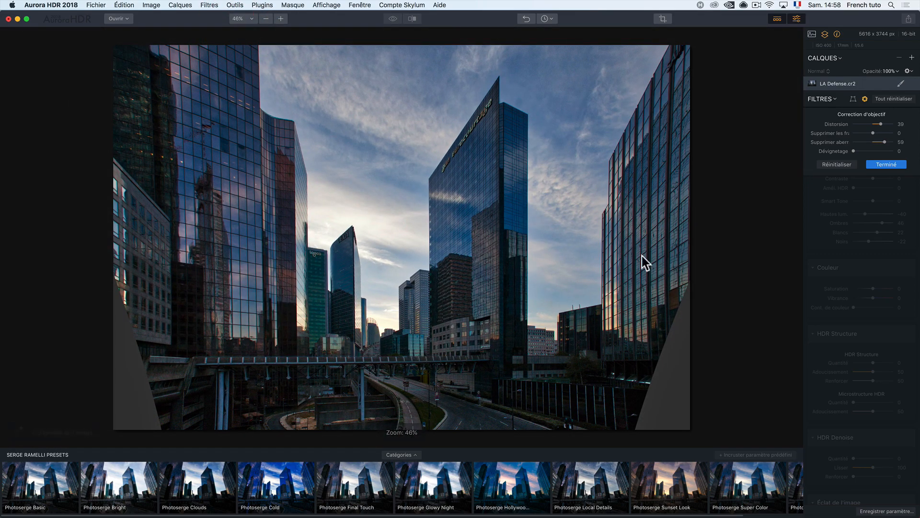
- Crop both sides of the photo to a width of about 4587 px, cutting off the empty grey corners
click(668, 18)
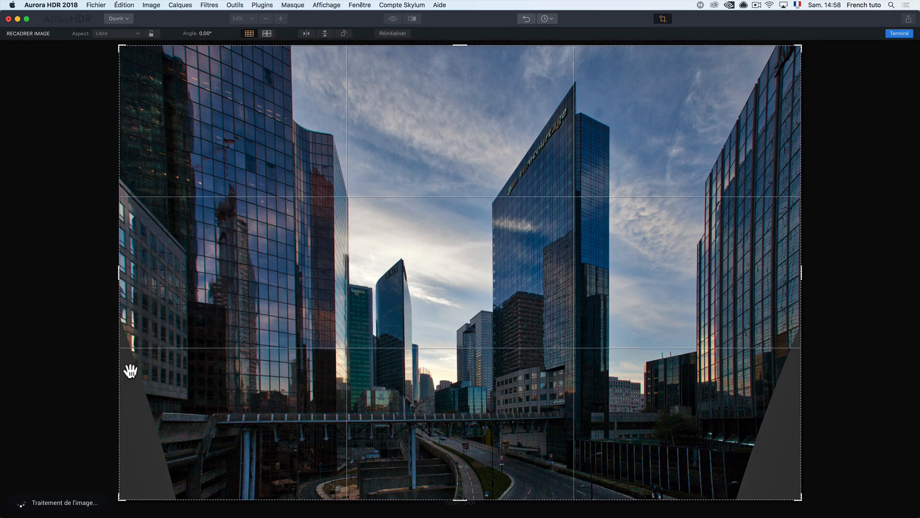
drag(127, 278, 165, 281)
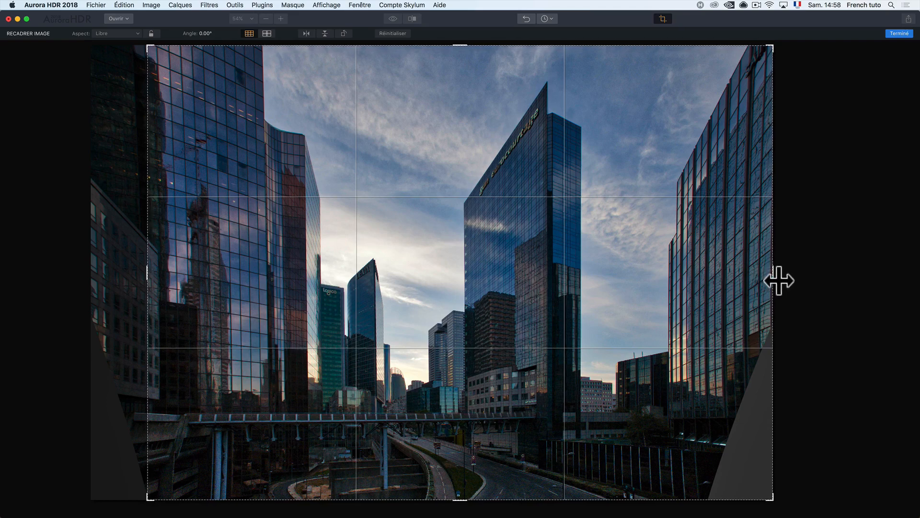
drag(777, 281, 741, 273)
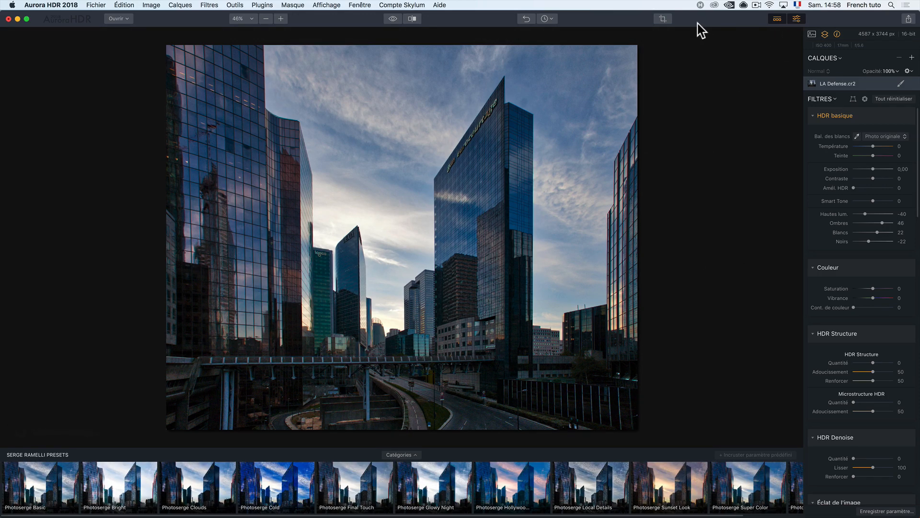
- Refine the perspective transform to Vertical -45 and Pivoter 23, apply it and compare the photo with the original
click(853, 100)
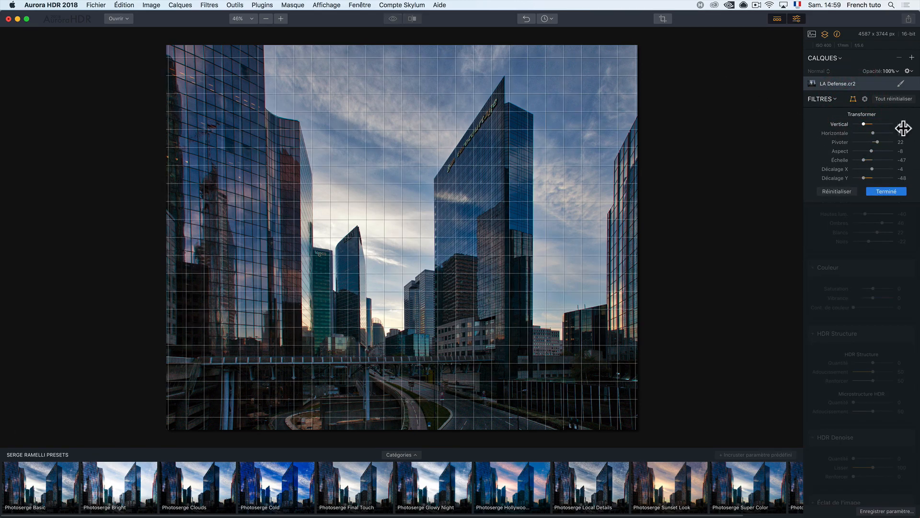
drag(877, 143, 877, 141)
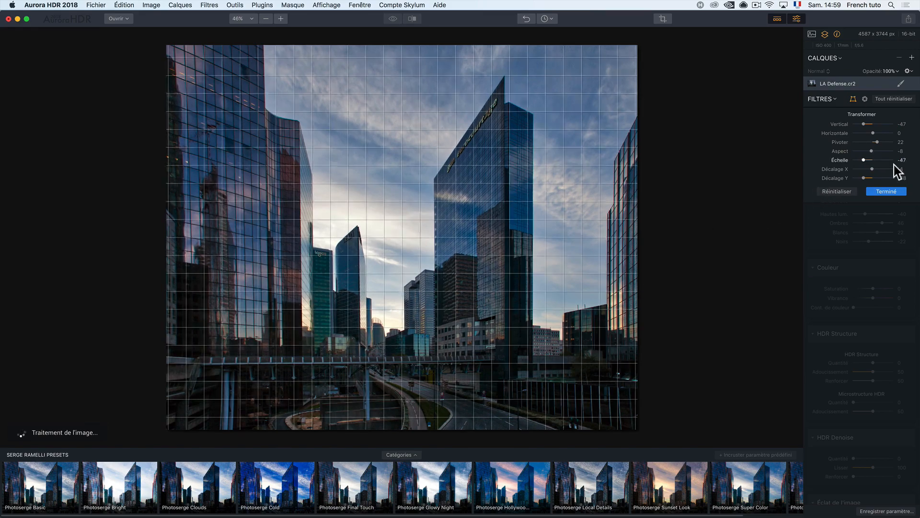
drag(864, 124, 878, 142)
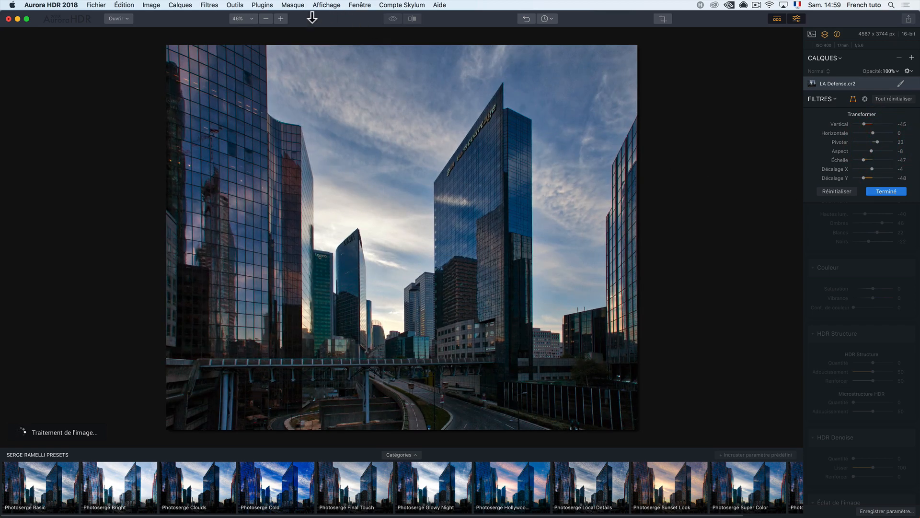
click(392, 17)
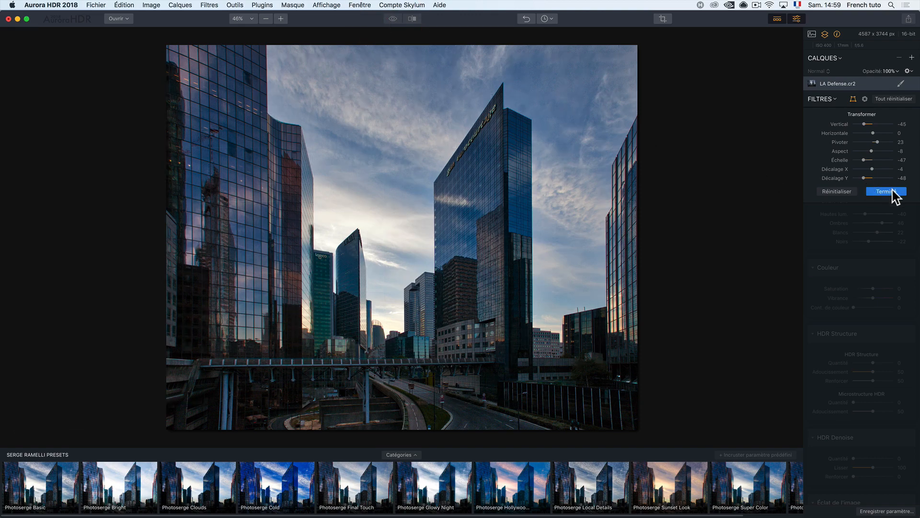
click(894, 193)
click(396, 19)
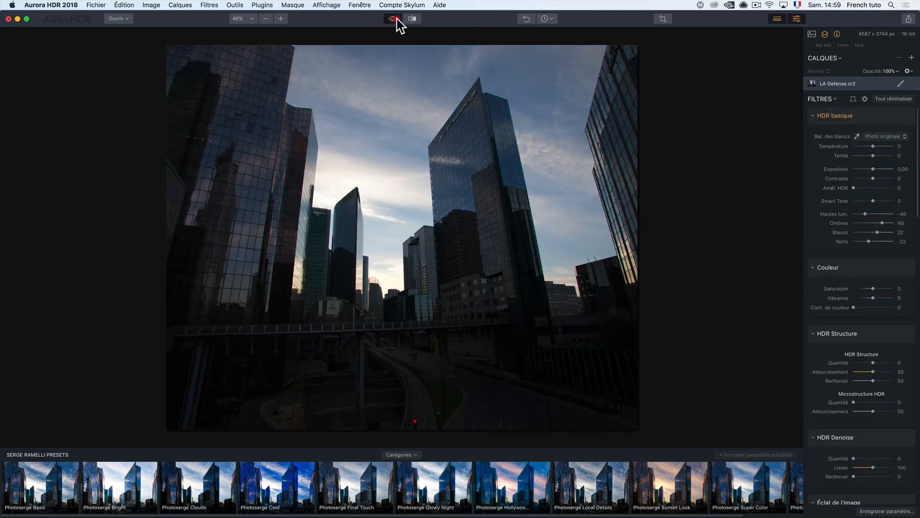
click(397, 18)
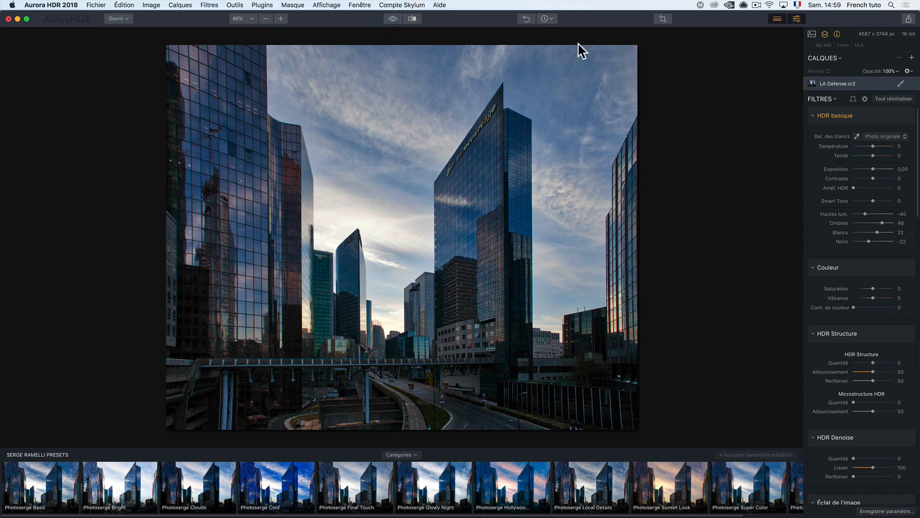
- Crop the sky along the photo's upper edge so the image measures about 4587 x 3489 px
click(664, 21)
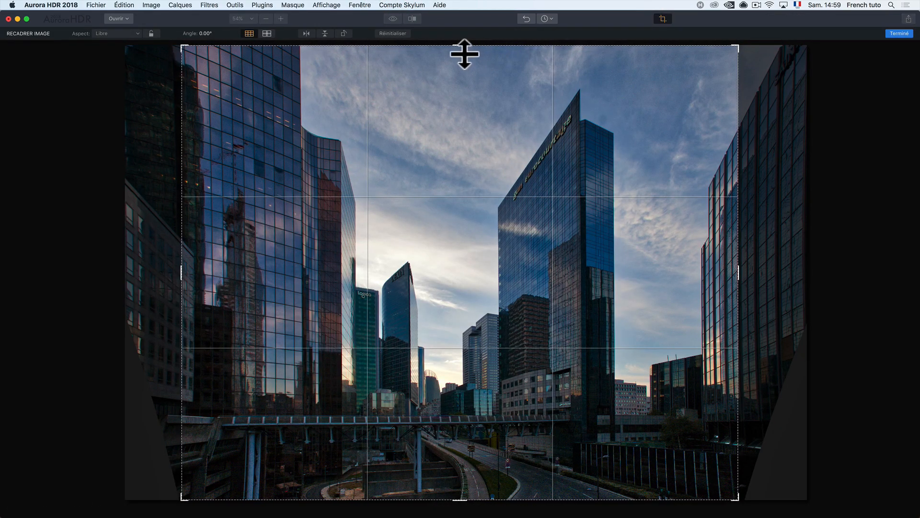
drag(465, 53, 464, 72)
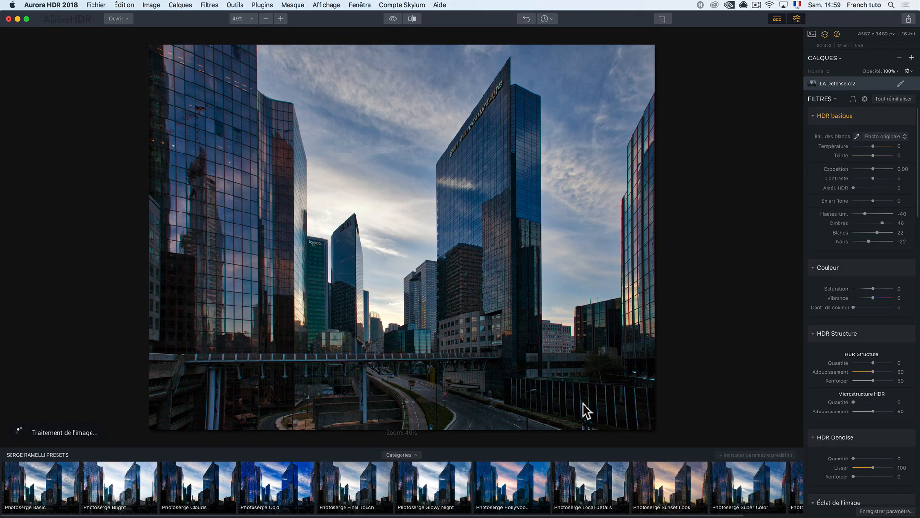
- Reduce the noise of the LA Defense photo with an HDR Denoise amount of 21, judged at 100% zoom
scroll(838, 324, down, 1)
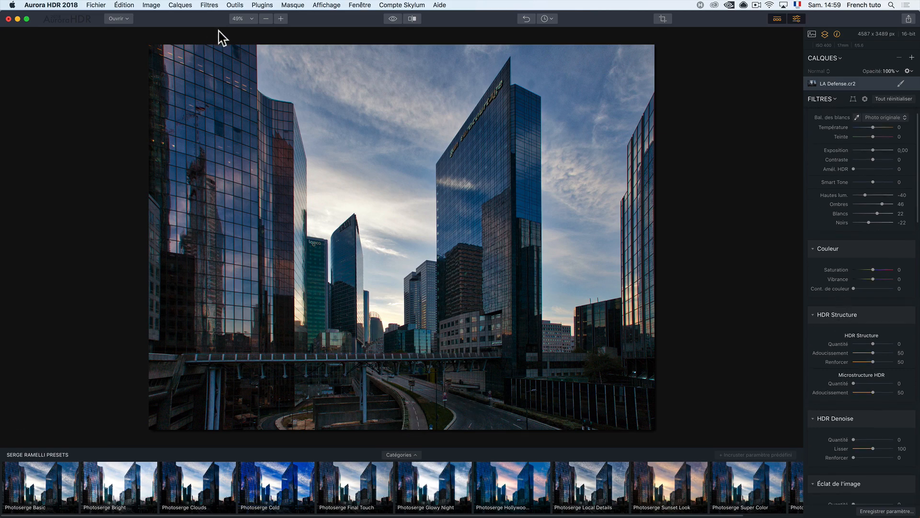
click(243, 19)
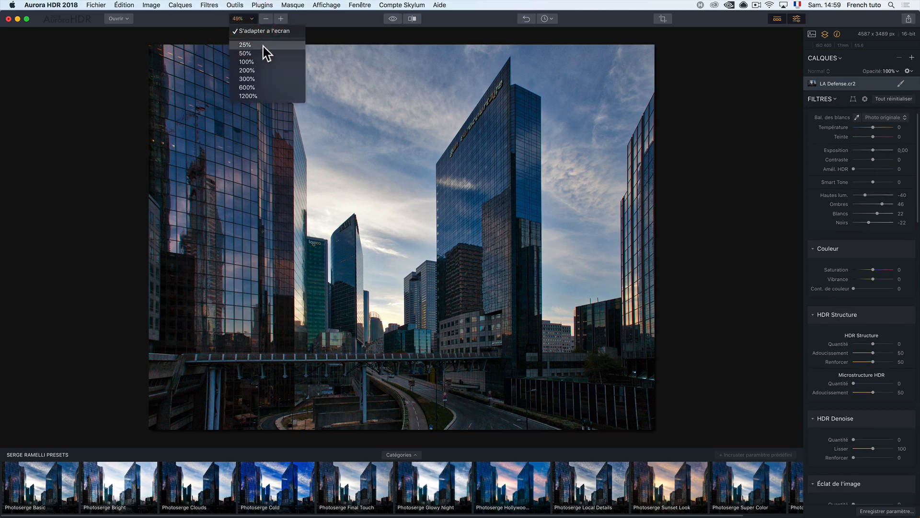
click(261, 62)
scroll(437, 259, down, 1)
scroll(512, 308, down, 10)
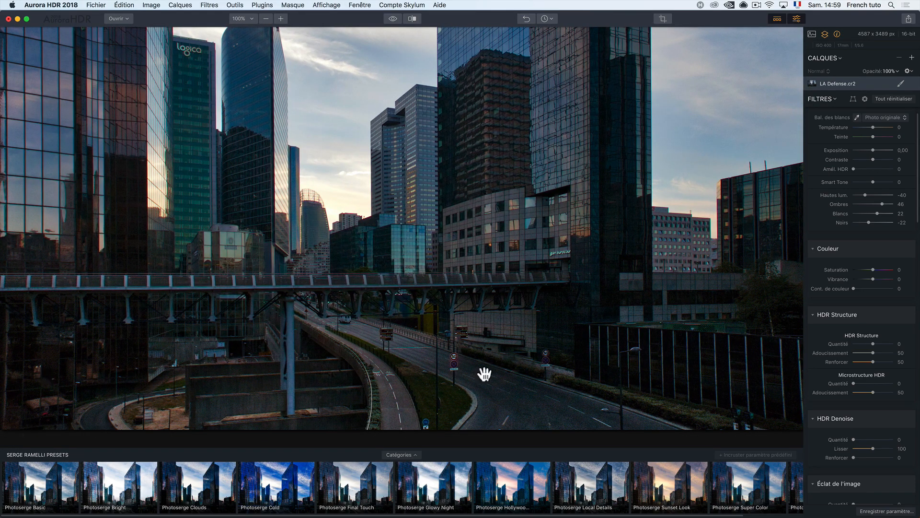
scroll(884, 372, down, 5)
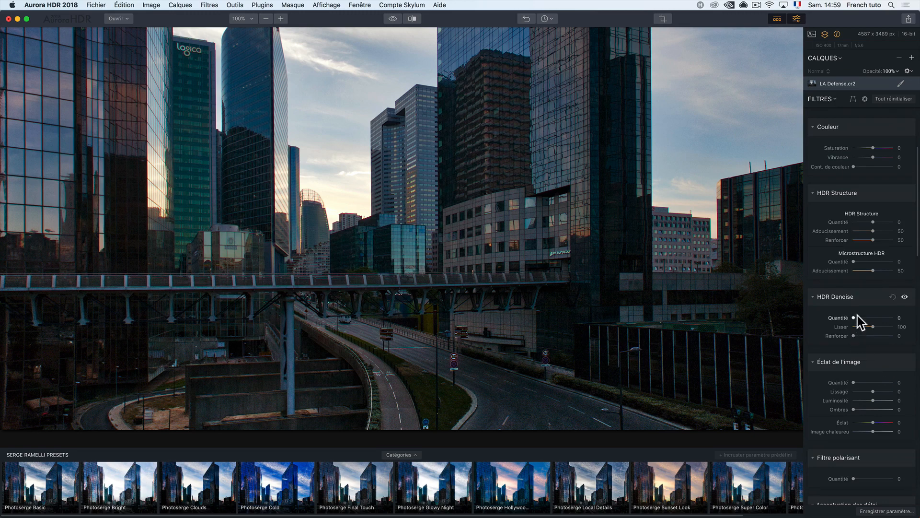
drag(865, 318, 861, 318)
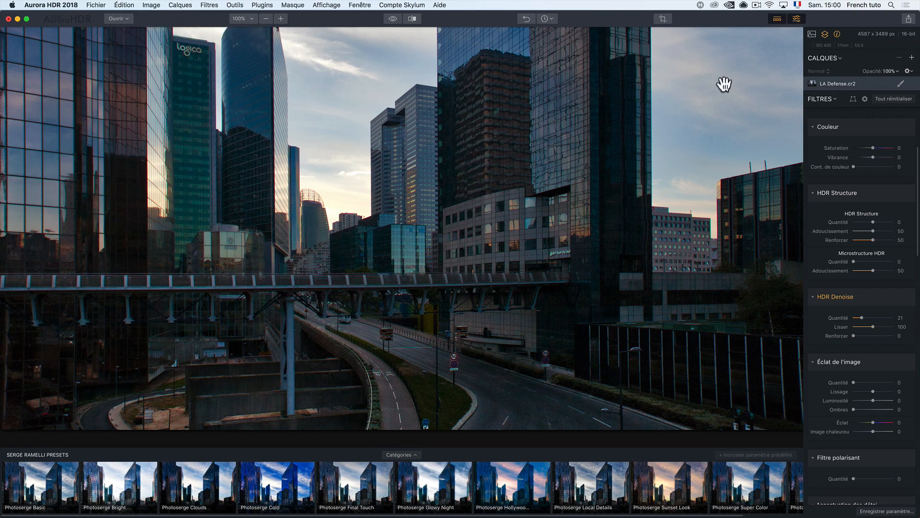
- Add a new adjustment layer above the photo and set its HDR Denoise amount to 65
click(911, 58)
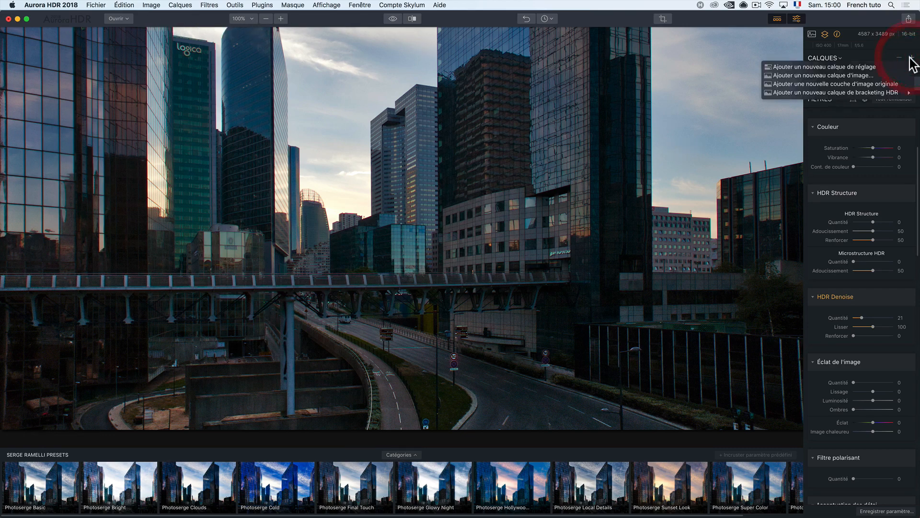
click(887, 72)
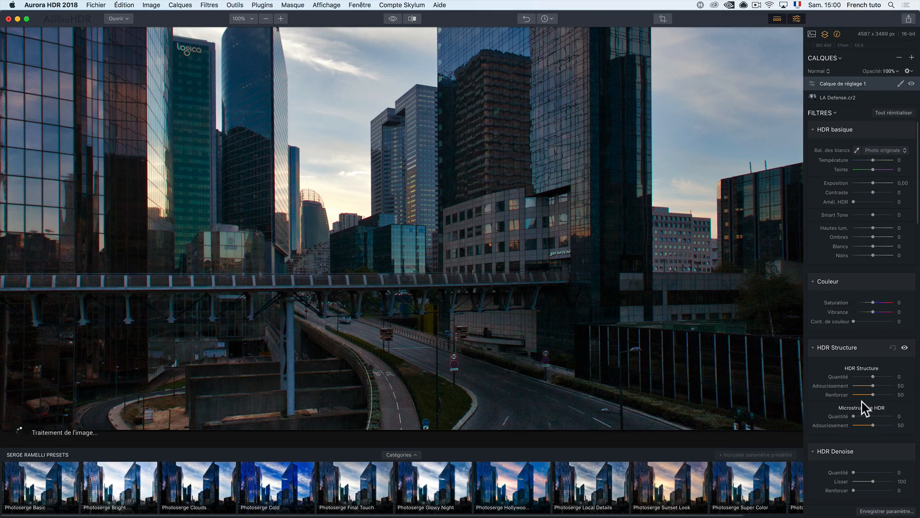
scroll(858, 456, down, 1)
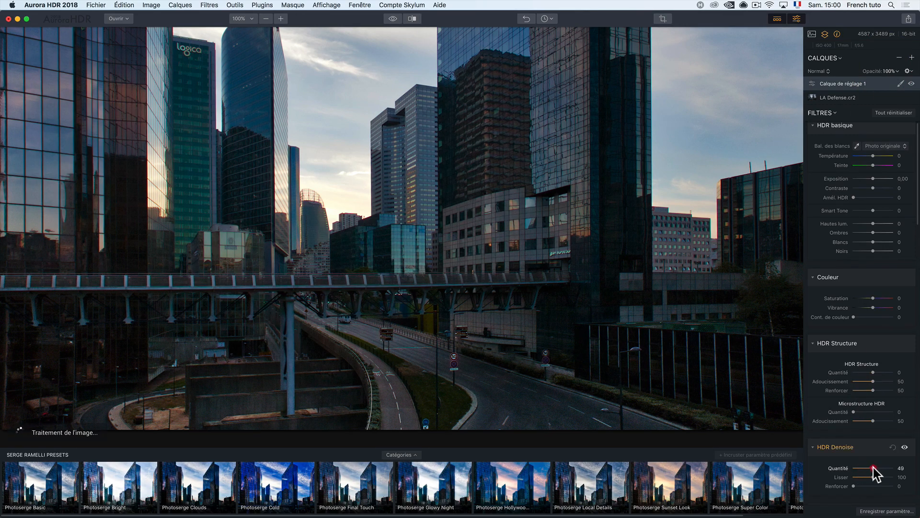
drag(873, 468, 875, 467)
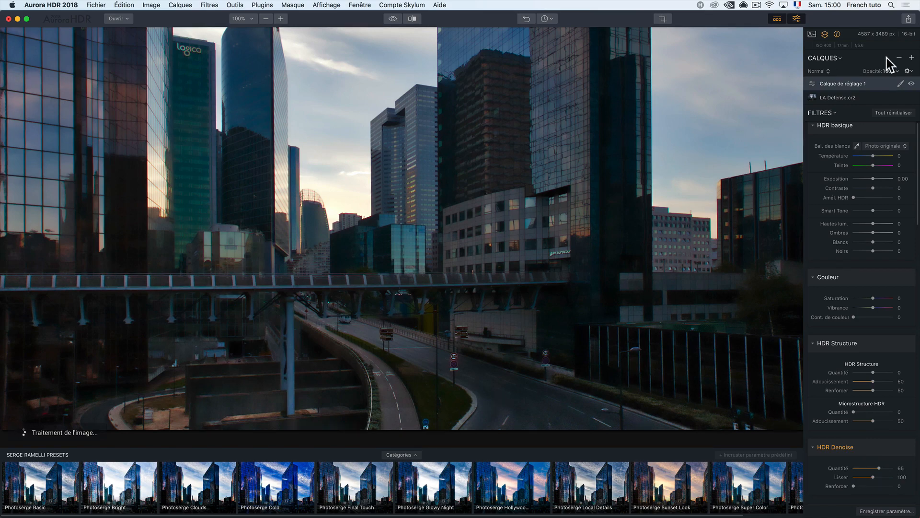
- Brush the denoise layer's mask over the road and the dark areas below the footbridge, lowering the brush opacity to 44%
click(901, 86)
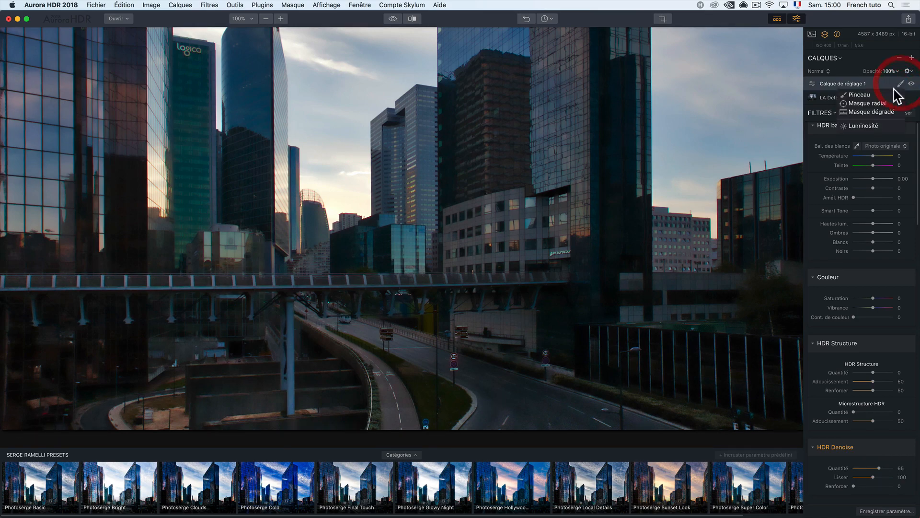
click(880, 95)
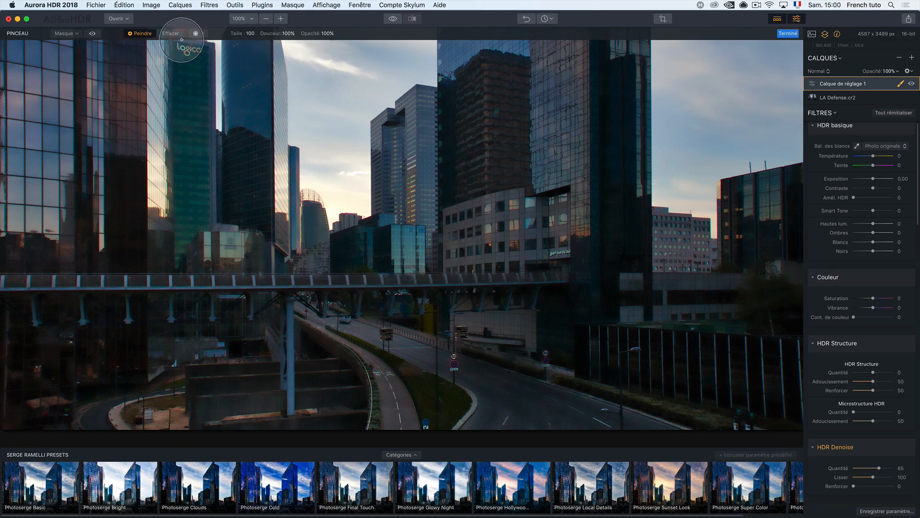
mouse_move(361, 338)
mouse_down()
mouse_move(505, 397)
mouse_move(493, 381)
mouse_move(516, 421)
mouse_move(544, 422)
mouse_up()
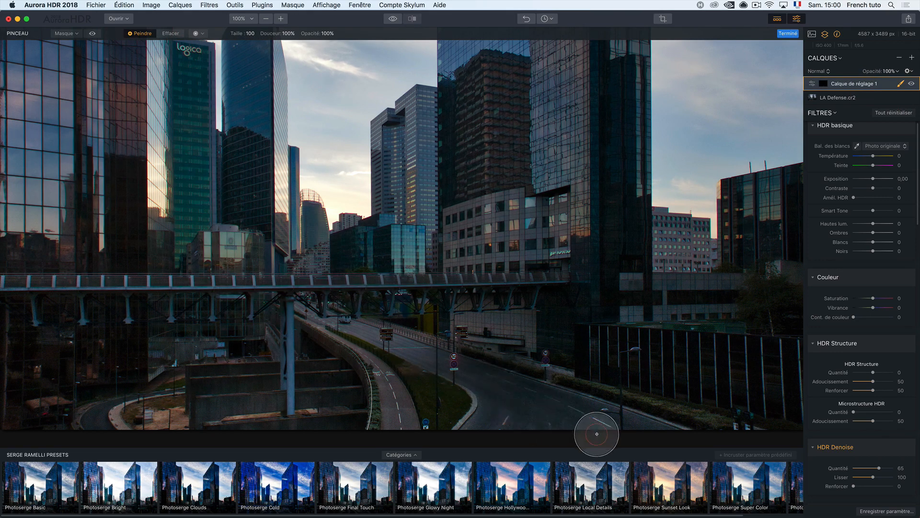
click(327, 34)
drag(326, 42, 307, 42)
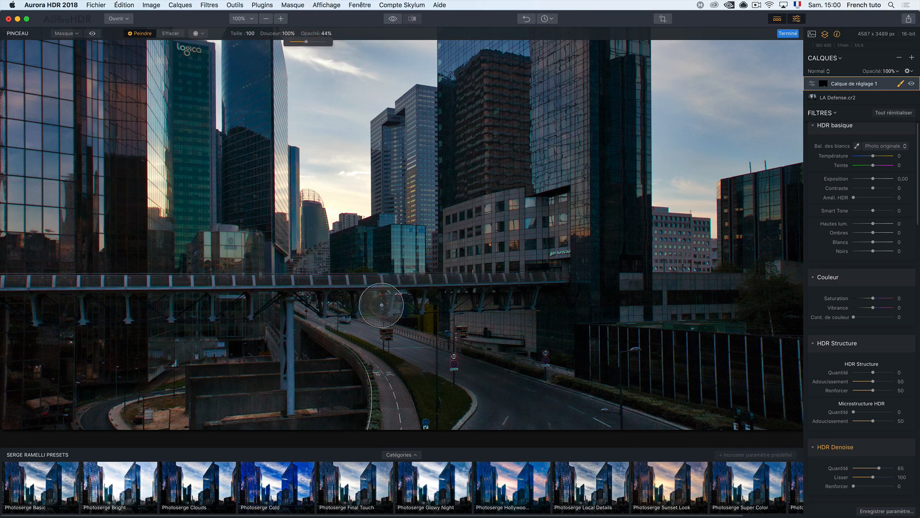
mouse_move(372, 330)
mouse_down()
mouse_move(378, 347)
mouse_move(462, 391)
mouse_move(392, 384)
mouse_up()
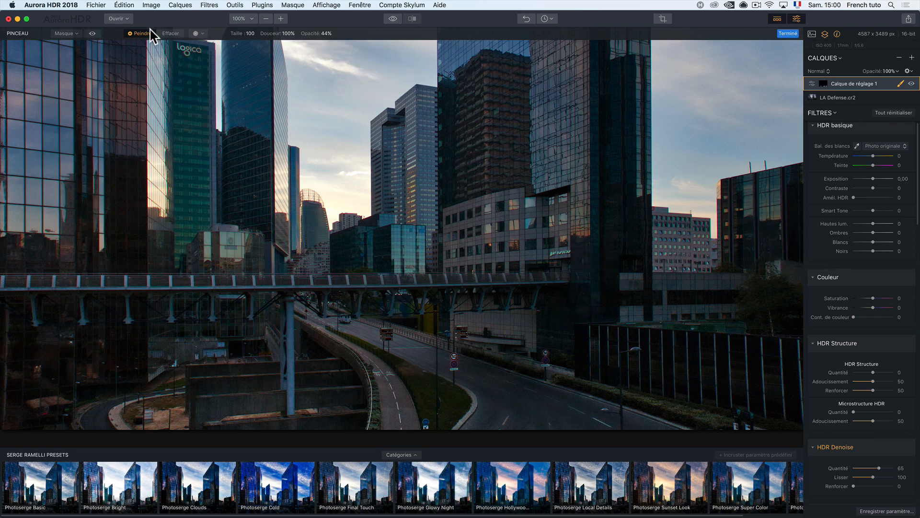
- Apply the Photoserge Local Details preset on a second adjustment layer and set its Exposition to 0,61
click(251, 20)
click(254, 42)
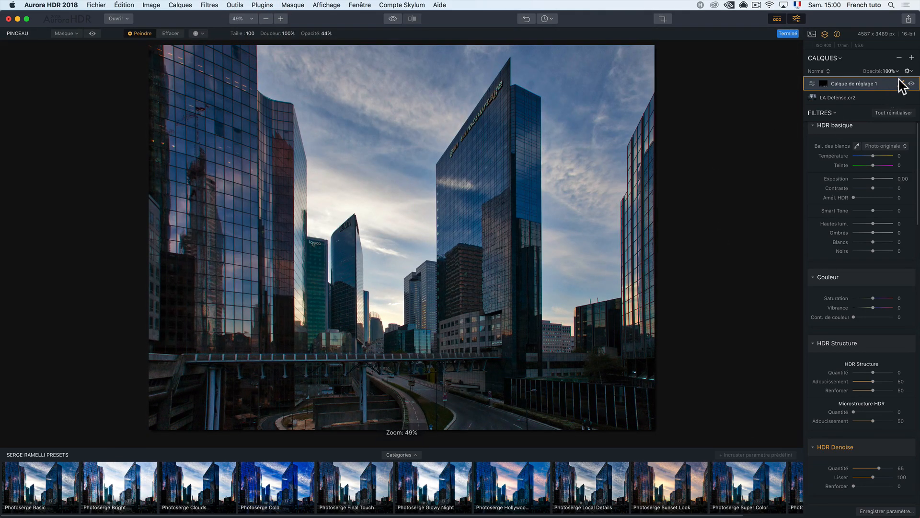
click(911, 58)
click(881, 66)
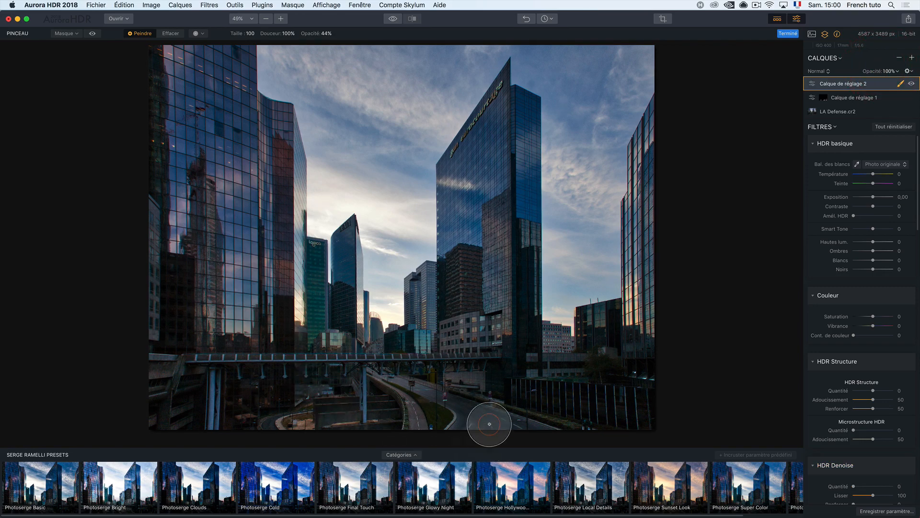
click(584, 497)
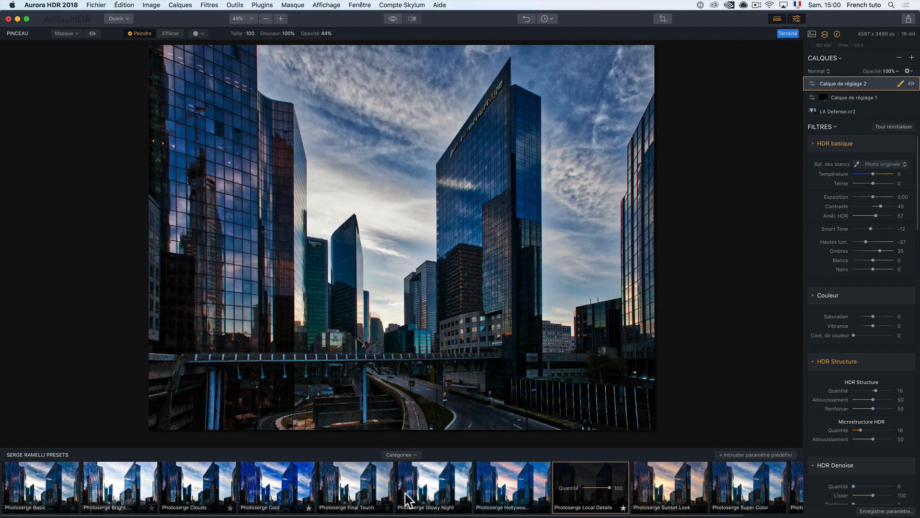
click(405, 455)
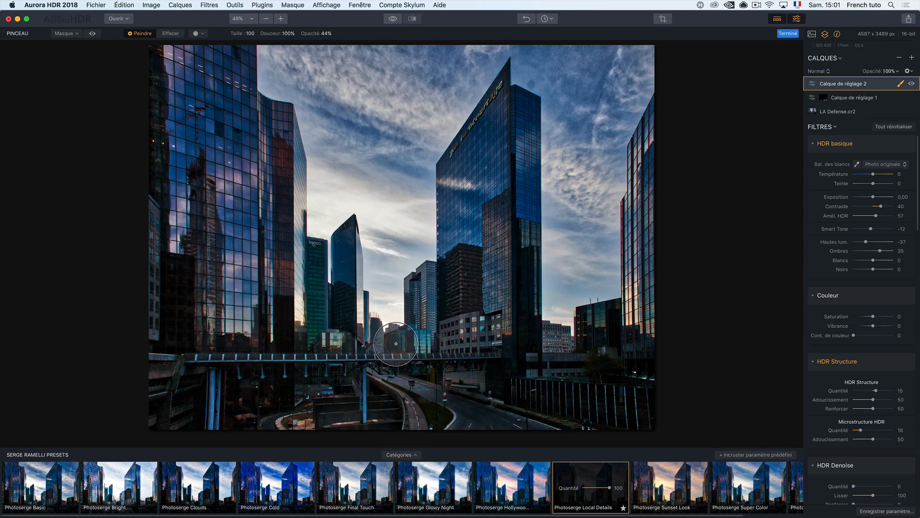
click(397, 355)
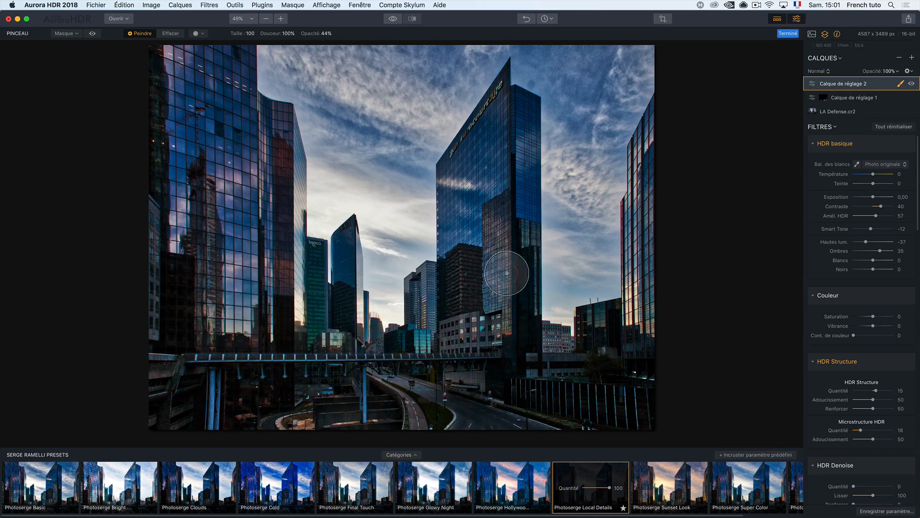
click(876, 197)
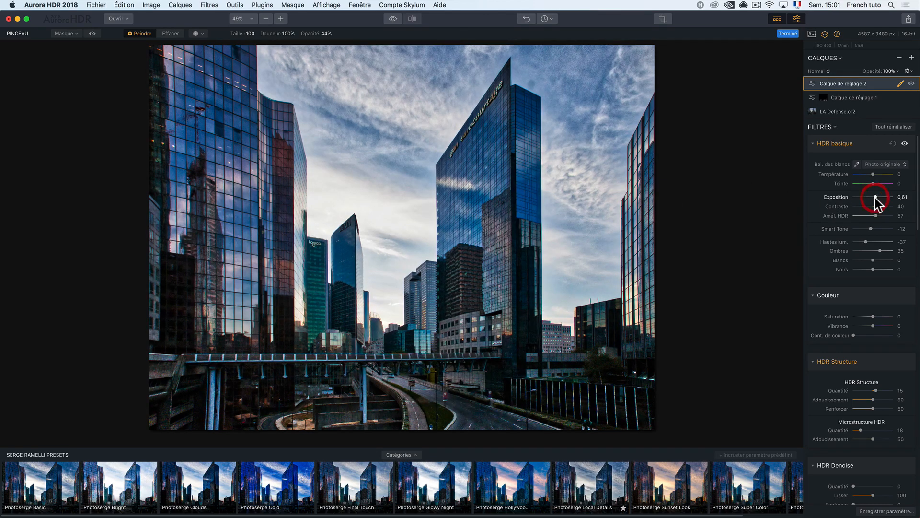
- Paint the Local Details layer's mask over the building facades with the brush at 44% opacity
click(901, 84)
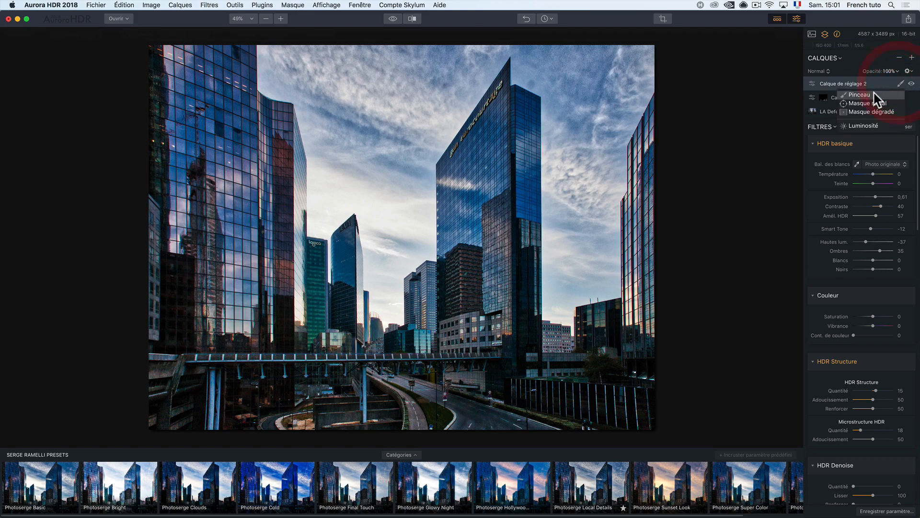
click(901, 85)
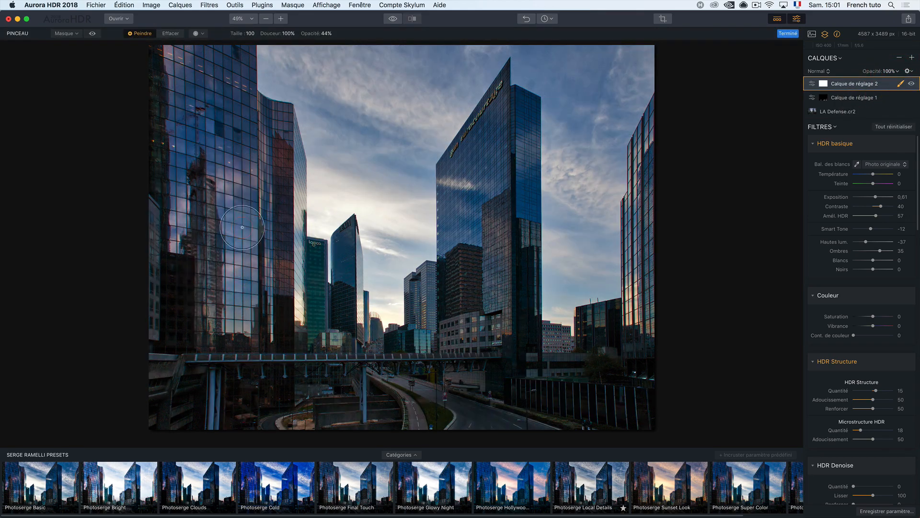
mouse_move(443, 187)
mouse_down()
mouse_move(457, 160)
mouse_move(480, 328)
mouse_move(482, 132)
mouse_move(516, 281)
mouse_move(497, 133)
mouse_move(515, 330)
mouse_move(498, 299)
mouse_move(509, 327)
mouse_up()
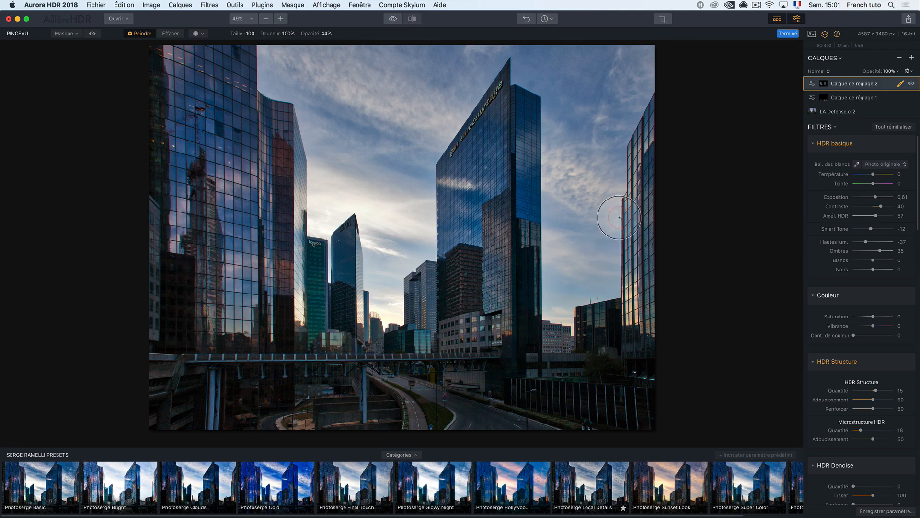
mouse_move(647, 177)
mouse_down()
mouse_move(653, 207)
mouse_move(630, 415)
mouse_up()
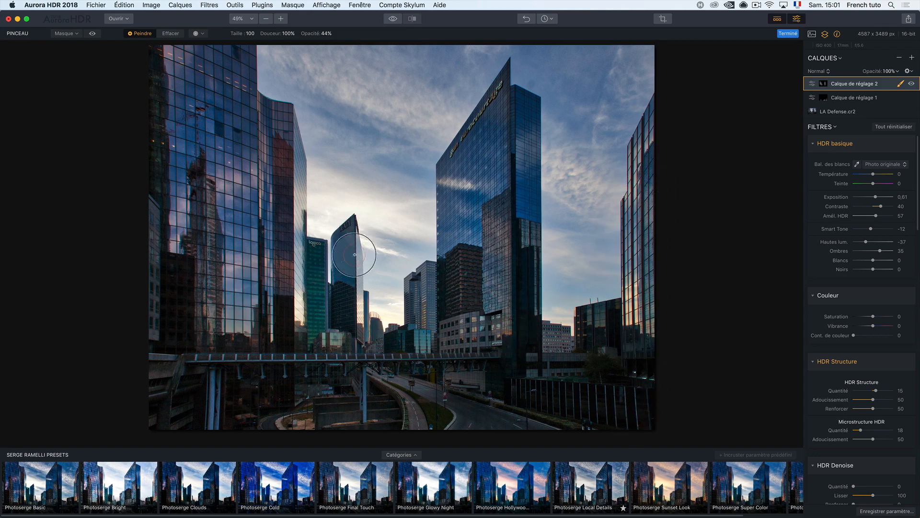
- Add a third adjustment layer and apply the Photoserge Sunset Look preset to it
click(911, 57)
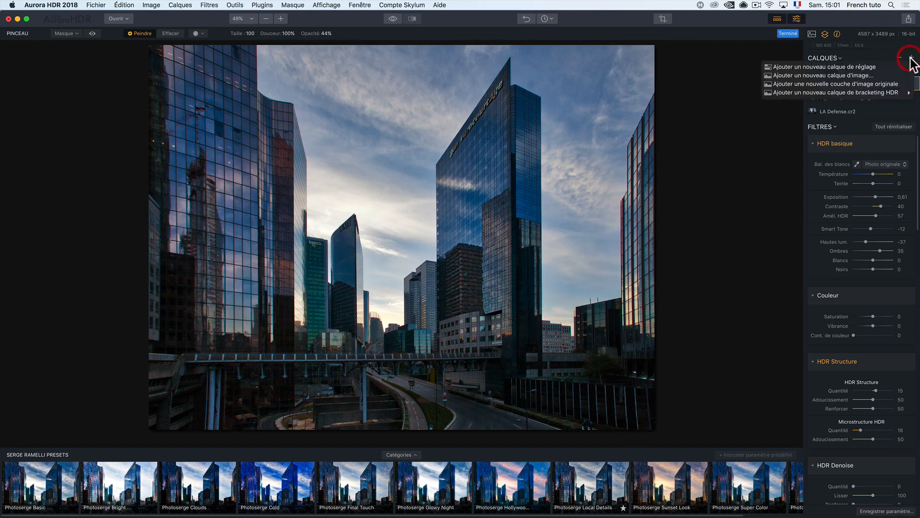
click(876, 65)
scroll(863, 355, down, 5)
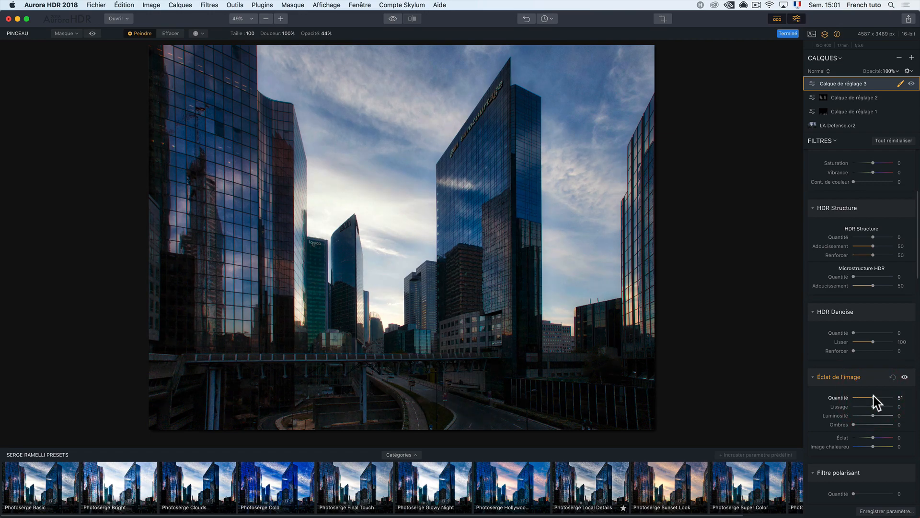
click(661, 493)
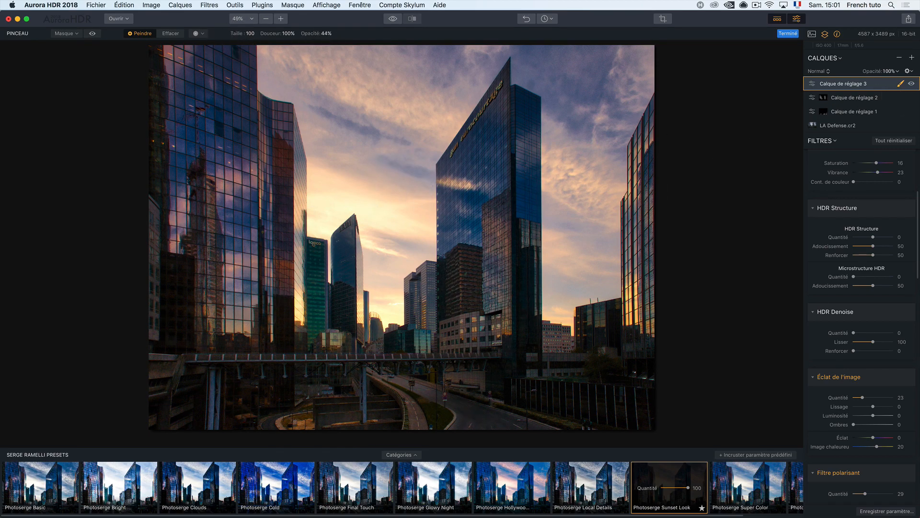
- Paint the Sunset Look effect into the sky at 44% opacity, enlarging the brush to 197, and compare with the original
mouse_move(236, 144)
mouse_down()
mouse_move(256, 258)
mouse_move(264, 137)
mouse_move(291, 258)
mouse_move(309, 202)
mouse_move(295, 127)
mouse_move(330, 215)
mouse_up()
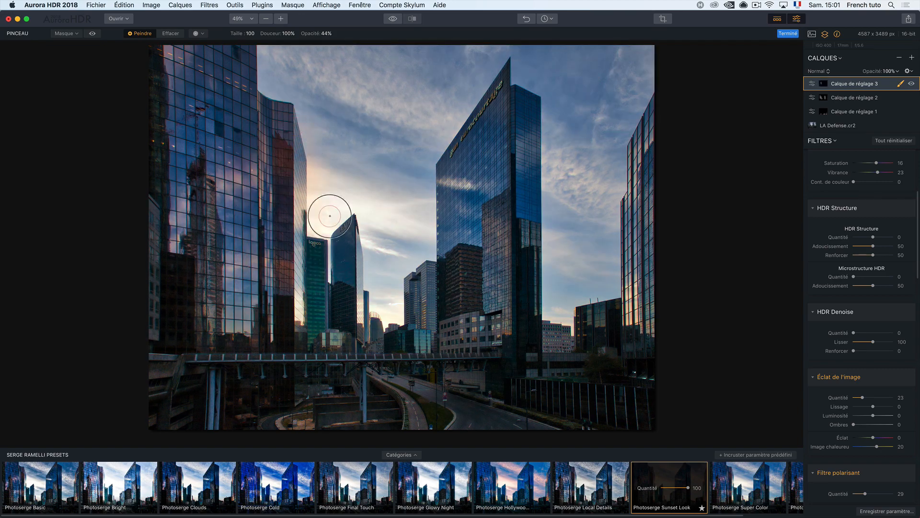
right_click(324, 127)
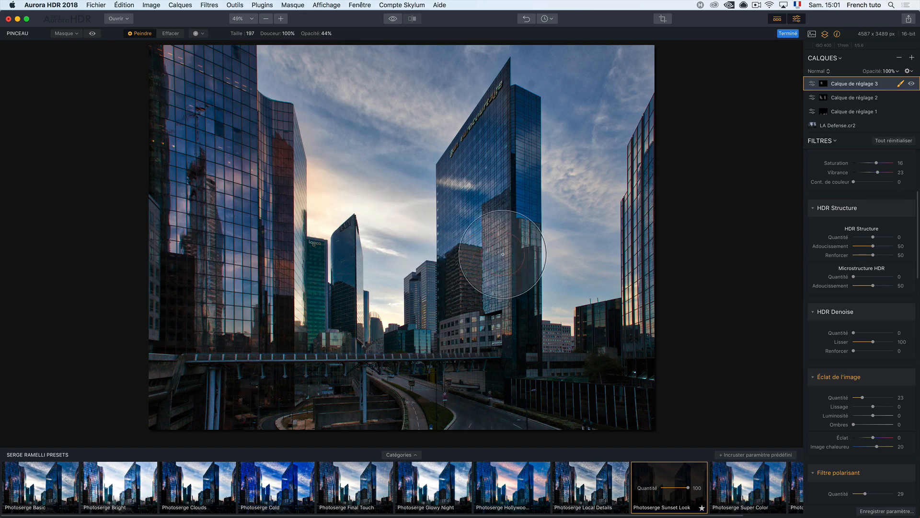
mouse_move(585, 244)
mouse_down()
mouse_move(606, 232)
mouse_move(496, 173)
mouse_move(329, 257)
mouse_move(382, 253)
mouse_up()
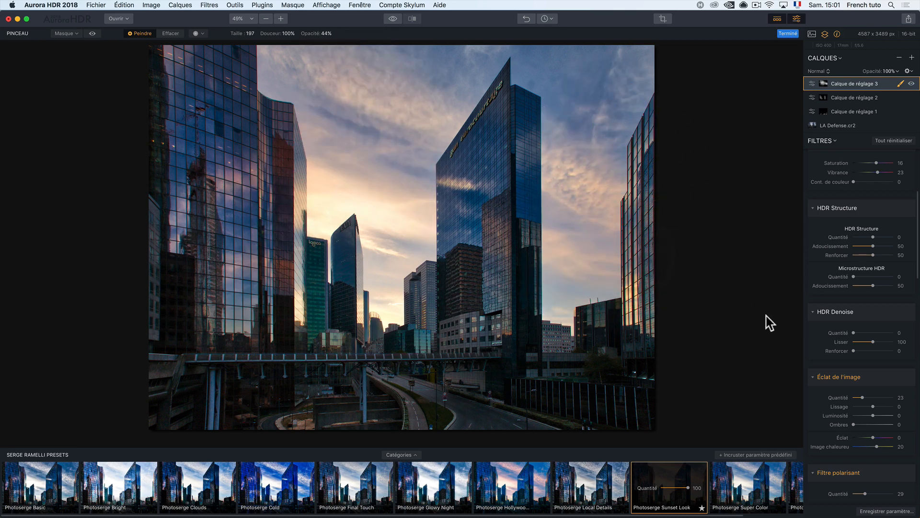
click(392, 19)
- Export the image as LA Defense to the Prijets finaux folder: JPEG, long edge 2500, sRGB, no sharpening, quality 85
click(103, 7)
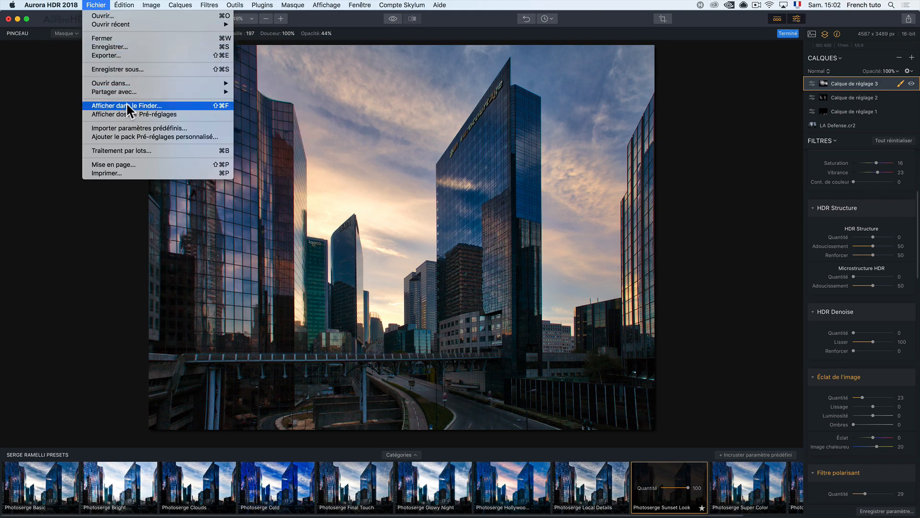
click(122, 55)
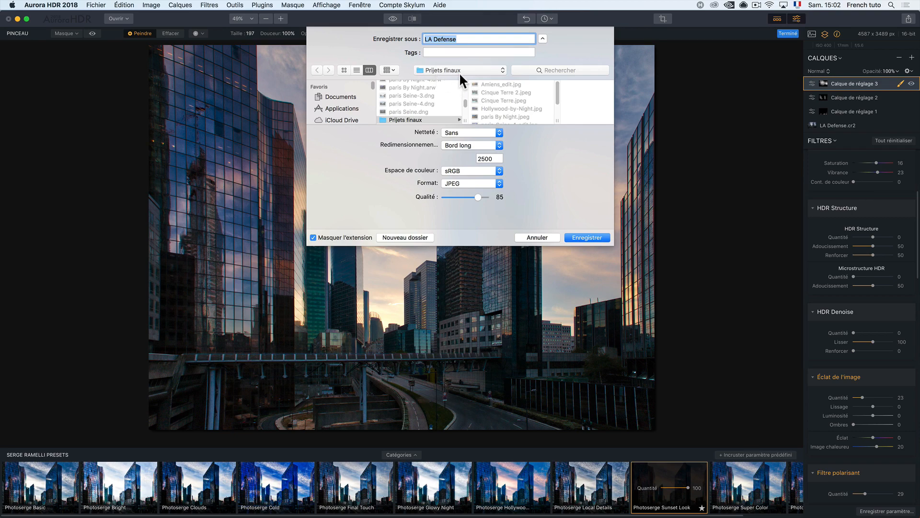
click(602, 236)
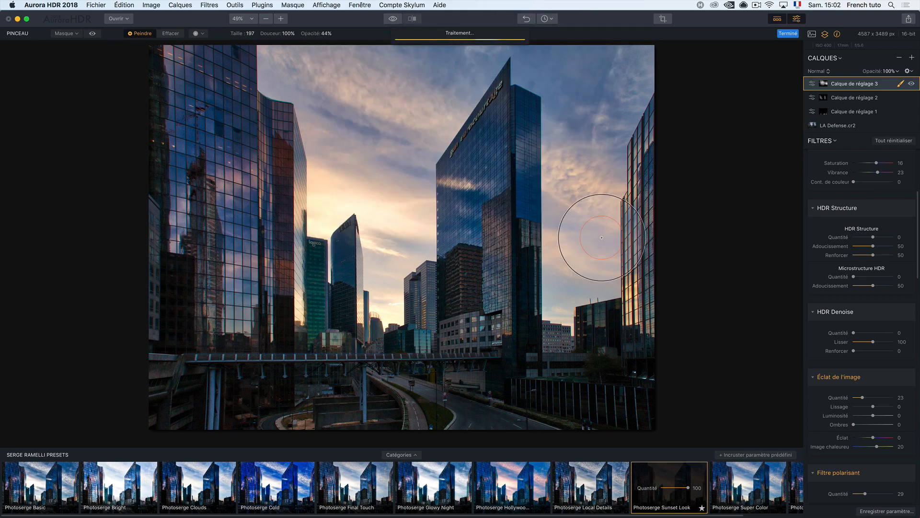